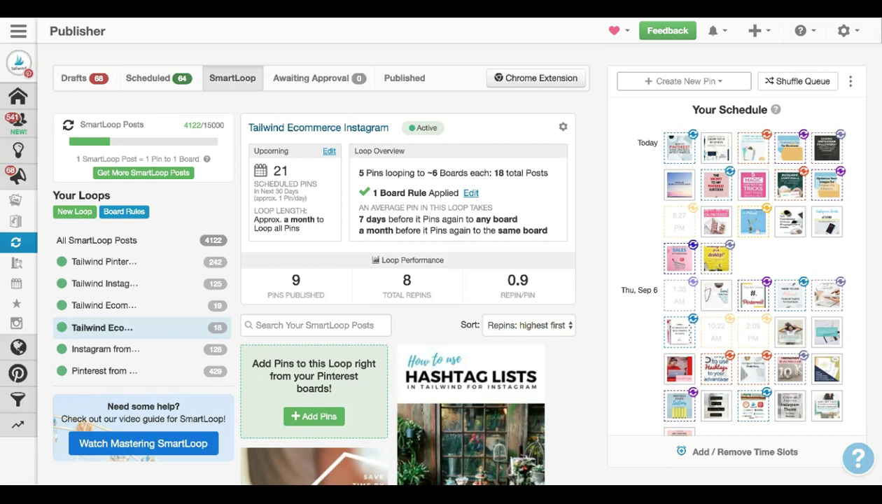
Start a new Evergreen loop and name it "Pinterest for Beginners".
{"action": "scroll", "coordinate": [140, 280], "scroll_direction": "down", "scroll_amount": 3}
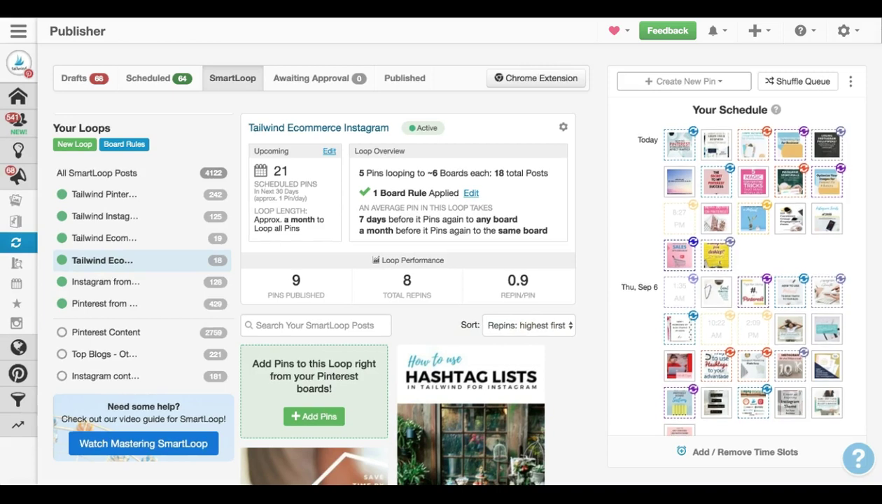
{"action": "scroll", "coordinate": [732, 280], "scroll_direction": "down", "scroll_amount": 3}
{"action": "scroll", "coordinate": [732, 280], "scroll_direction": "down", "scroll_amount": 2}
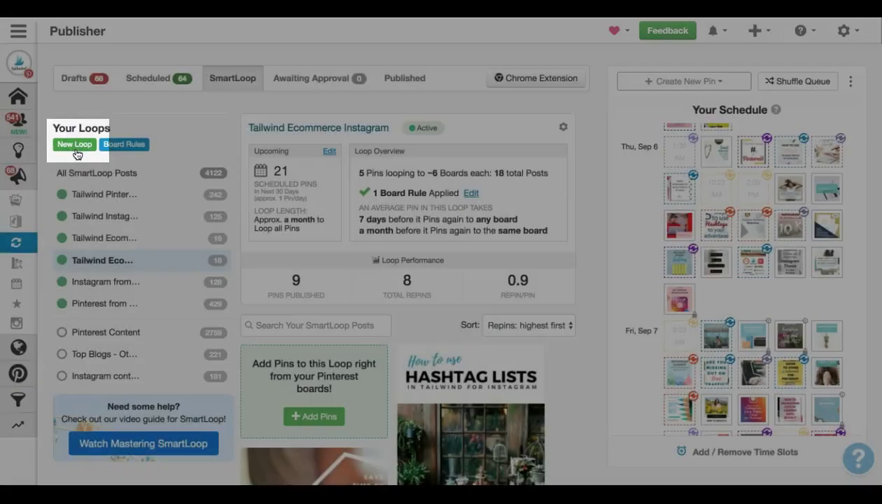
{"action": "left_click", "coordinate": [75, 147]}
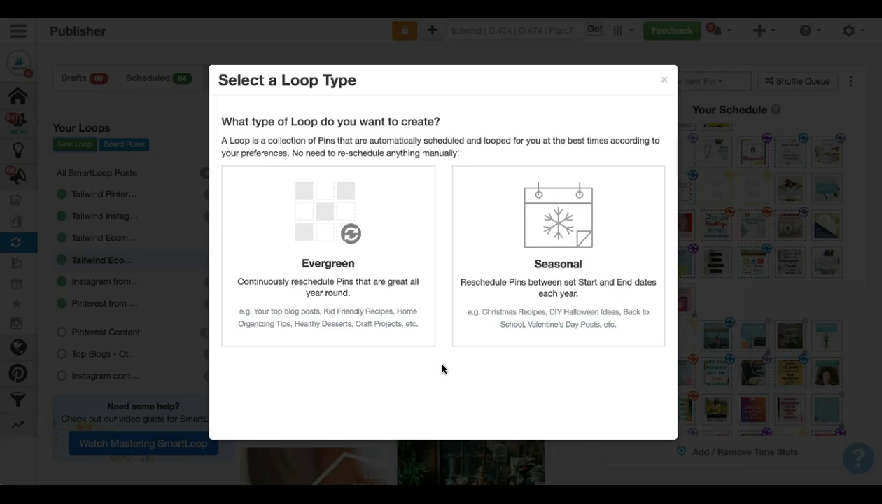
{"action": "left_click", "coordinate": [416, 335]}
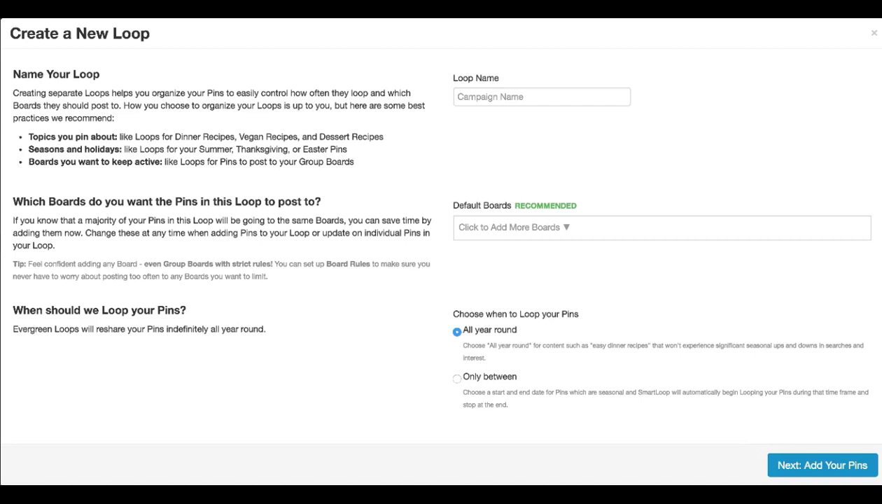
{"action": "left_click", "coordinate": [589, 96]}
{"action": "type", "text": "Pinterest for Beginners"}
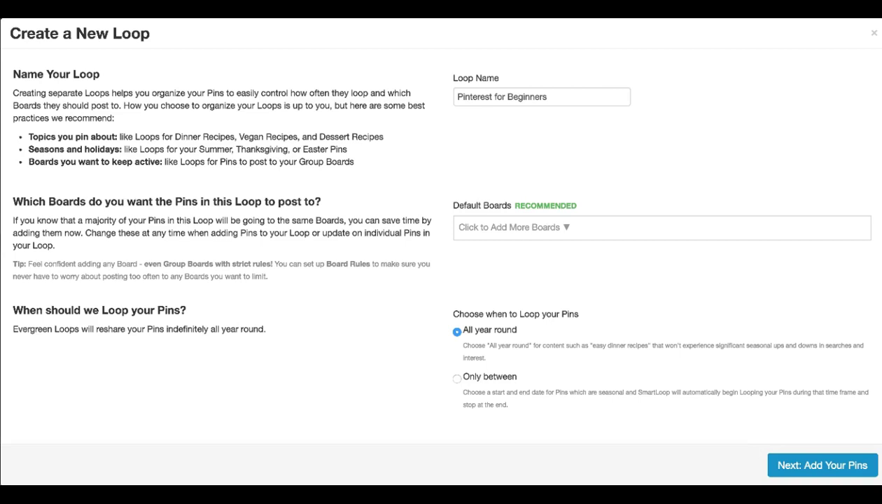
Add the Pinterest Groups board list and the Content Marketing board as the loop's default boards.
{"action": "left_click", "coordinate": [566, 226]}
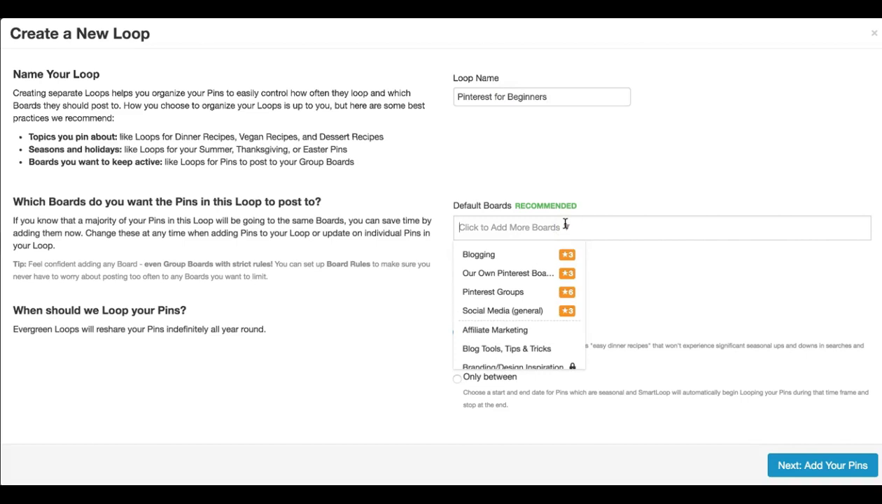
{"action": "left_click", "coordinate": [520, 293]}
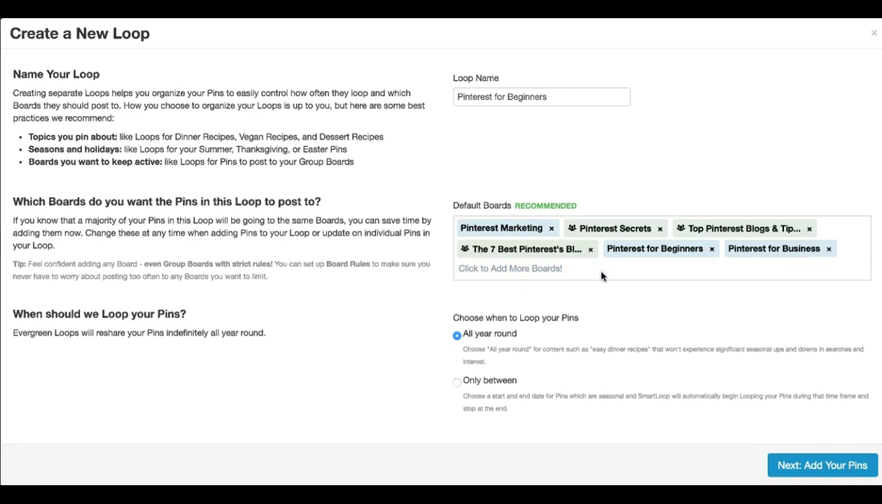
{"action": "left_click", "coordinate": [555, 269]}
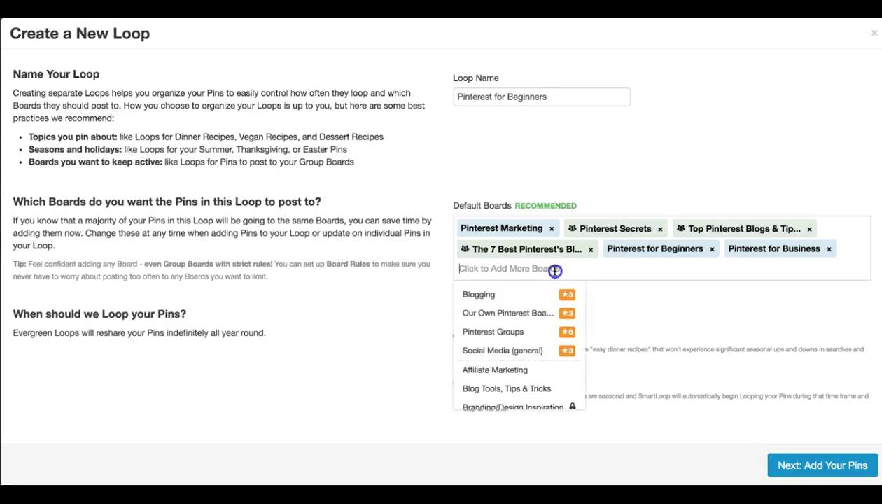
{"action": "scroll", "coordinate": [539, 343], "scroll_direction": "down", "scroll_amount": 3}
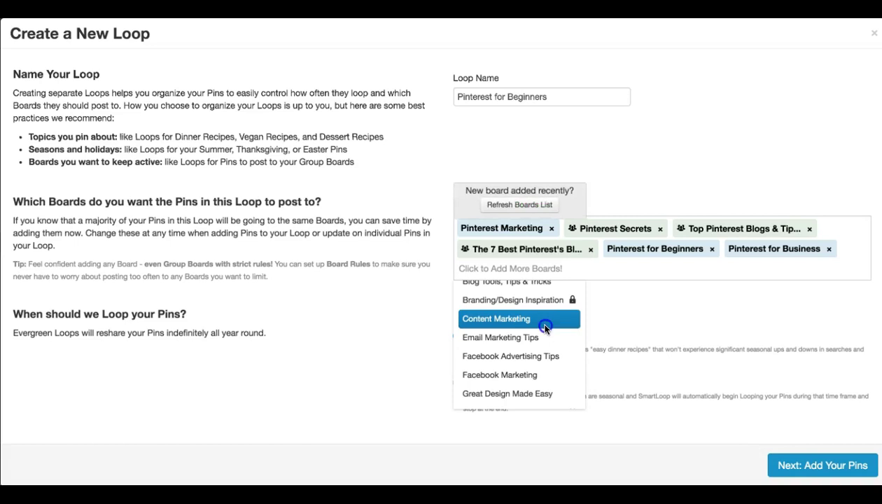
{"action": "left_click", "coordinate": [545, 324]}
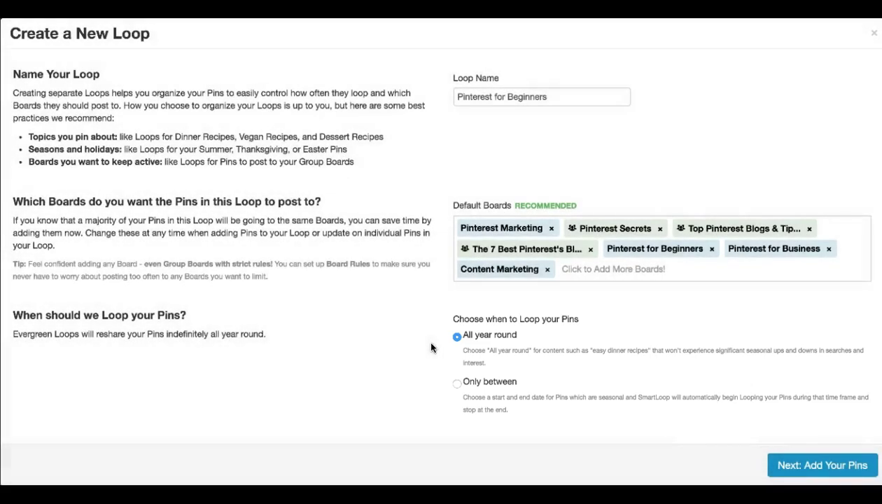
Limit the loop to a date range starting September 3, 2018 and choose an end date.
{"action": "left_click", "coordinate": [457, 382]}
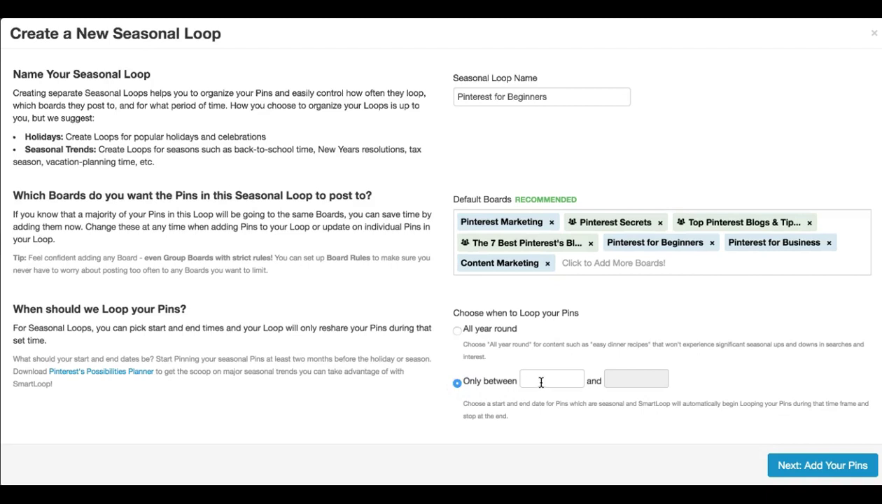
{"action": "left_click", "coordinate": [543, 381]}
{"action": "left_click", "coordinate": [560, 283]}
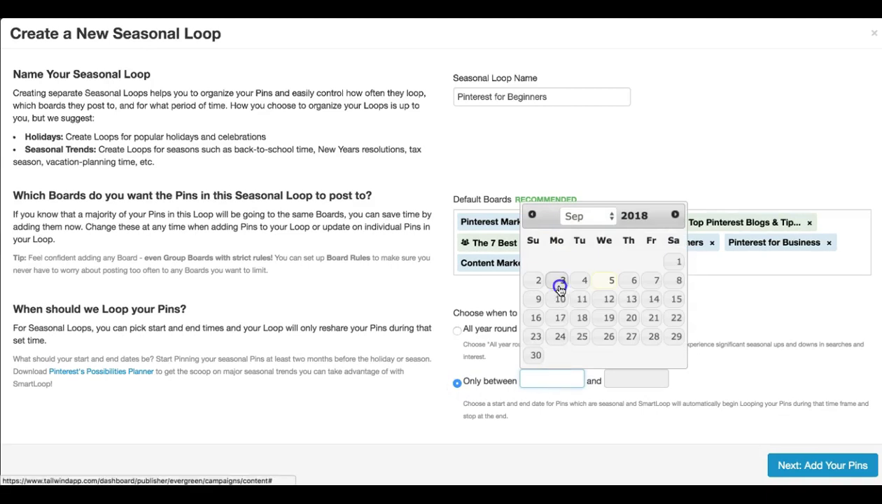
{"action": "left_click", "coordinate": [616, 379]}
{"action": "left_click", "coordinate": [614, 355]}
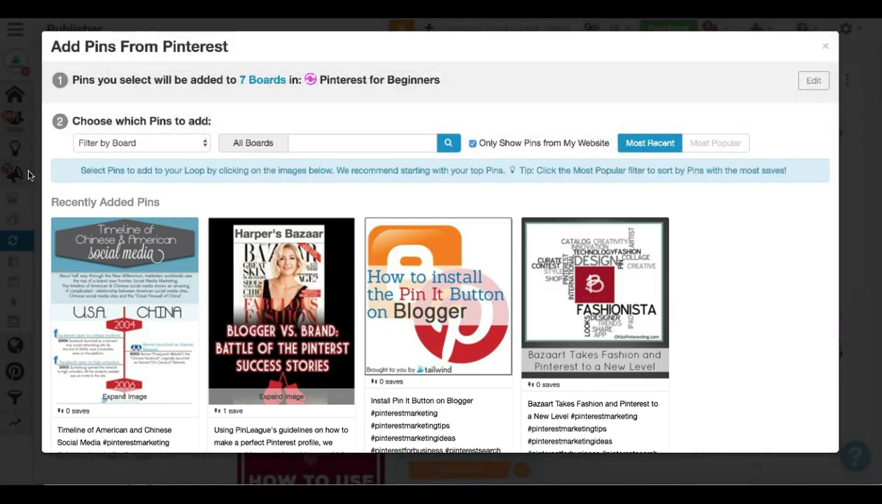
Filter the available Pins to the Pinterest Marketing board and sort them by Most Popular.
{"action": "left_click", "coordinate": [89, 146]}
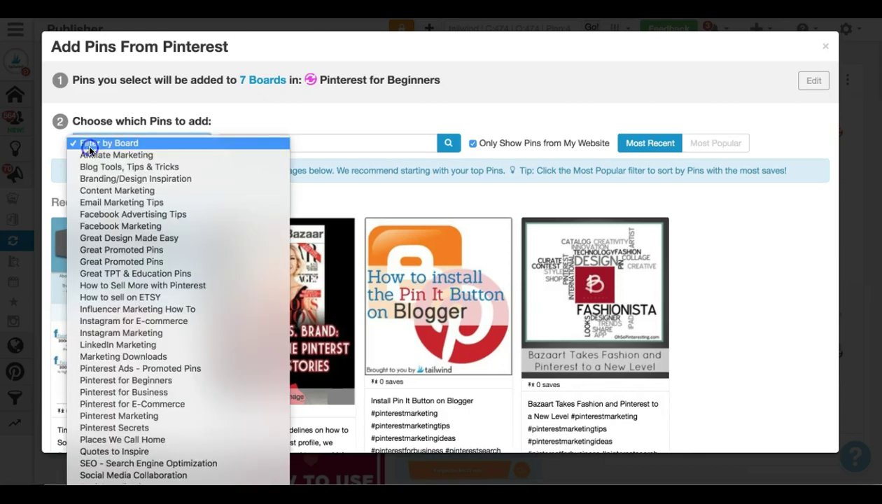
{"action": "left_click", "coordinate": [119, 416]}
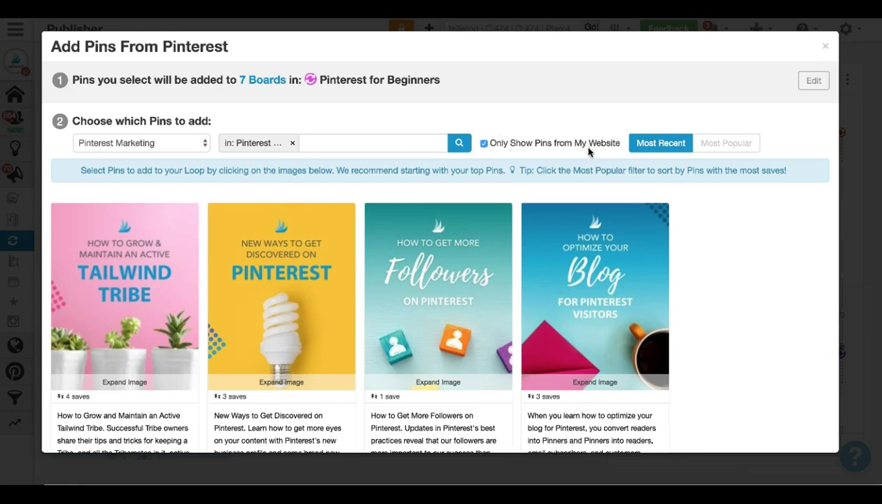
{"action": "left_click", "coordinate": [719, 143]}
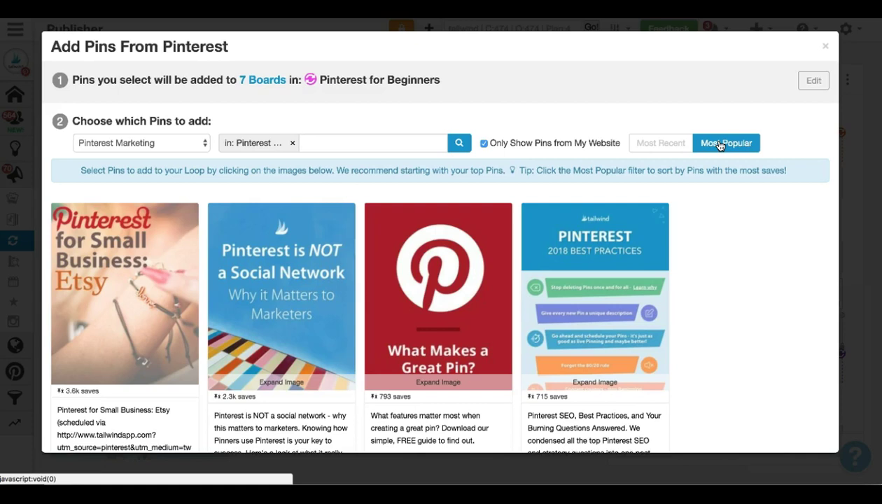
Select the four first-row Pins, from Pinterest 2018 Best Practices across to Pinterest for Small Business: Etsy.
{"action": "scroll", "coordinate": [727, 223], "scroll_direction": "down", "scroll_amount": 1}
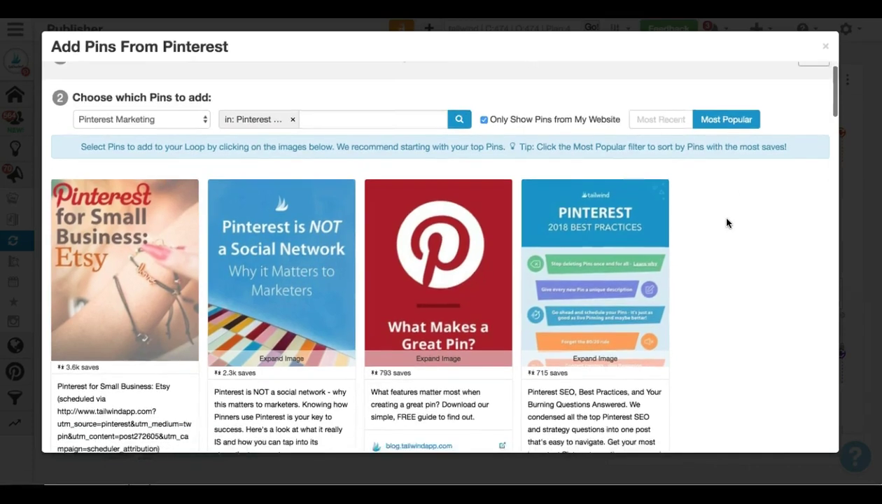
{"action": "scroll", "coordinate": [727, 222], "scroll_direction": "down", "scroll_amount": 3}
{"action": "left_click", "coordinate": [554, 203]}
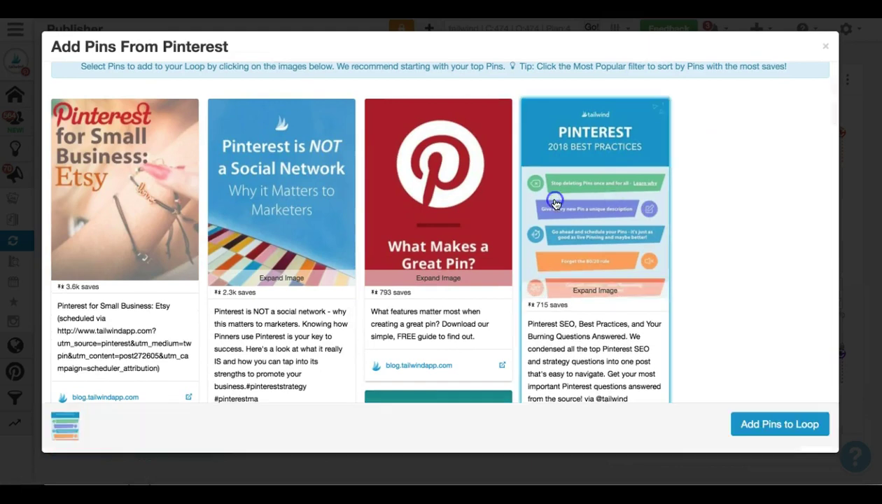
{"action": "left_click", "coordinate": [458, 196]}
{"action": "left_click", "coordinate": [305, 201]}
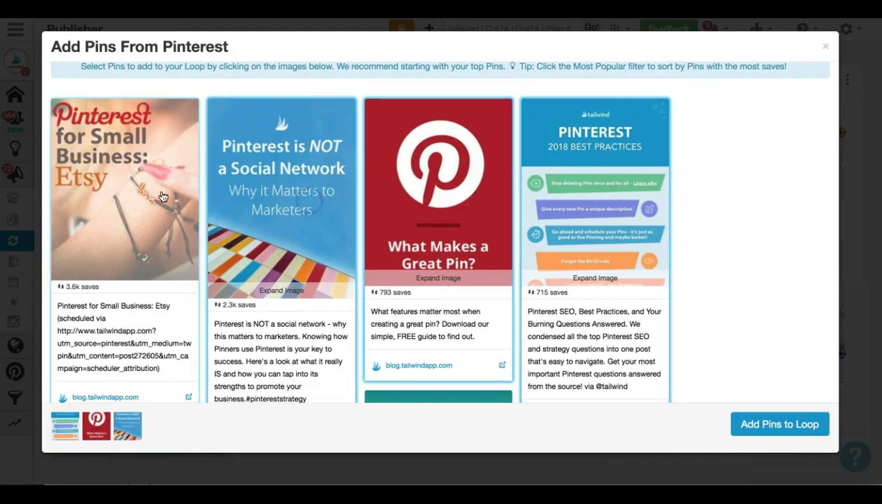
{"action": "left_click", "coordinate": [161, 196]}
Select the Pins in the next two rows and add all the selected Pins to the loop.
{"action": "scroll", "coordinate": [147, 280], "scroll_direction": "down", "scroll_amount": 5}
{"action": "left_click", "coordinate": [140, 311]}
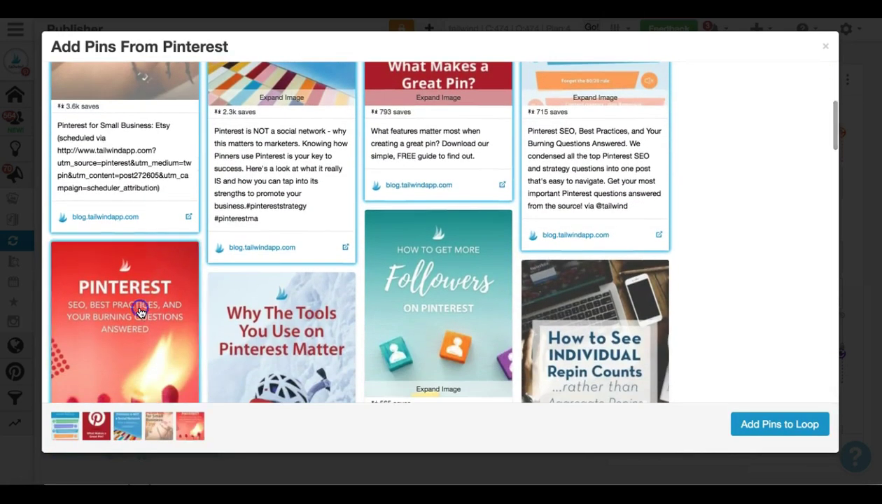
{"action": "left_click", "coordinate": [280, 329]}
{"action": "left_click", "coordinate": [438, 301]}
{"action": "left_click", "coordinate": [595, 329]}
{"action": "scroll", "coordinate": [330, 338], "scroll_direction": "down", "scroll_amount": 5}
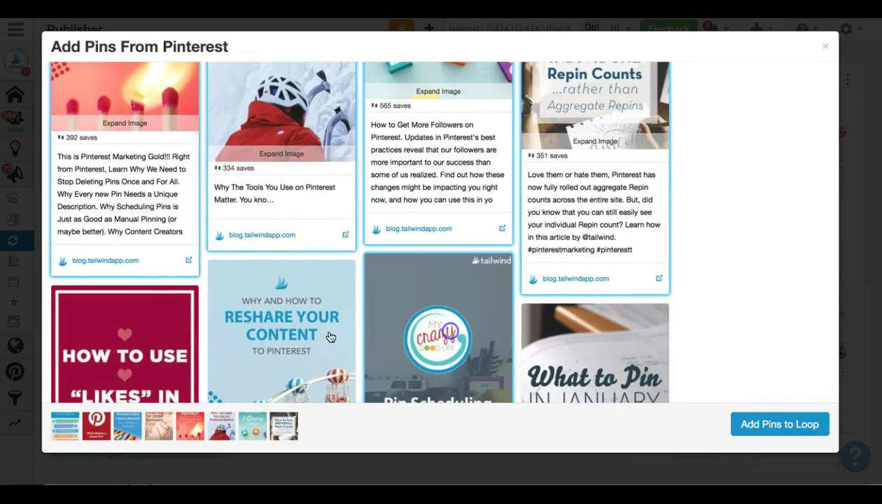
{"action": "left_click", "coordinate": [331, 337]}
{"action": "left_click", "coordinate": [124, 343]}
{"action": "left_click", "coordinate": [780, 425]}
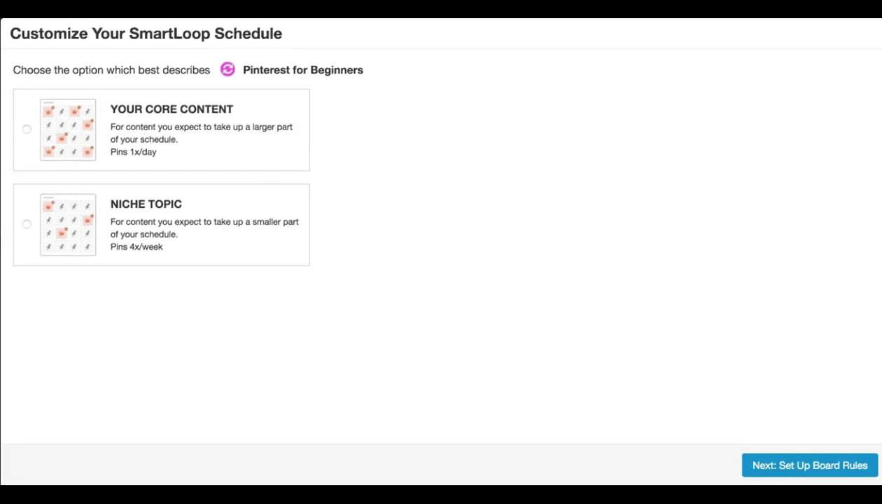
Preview the Your Core Content schedule and switch the loop to the Niche Topic schedule, pinning 4x/week.
{"action": "left_click", "coordinate": [26, 130]}
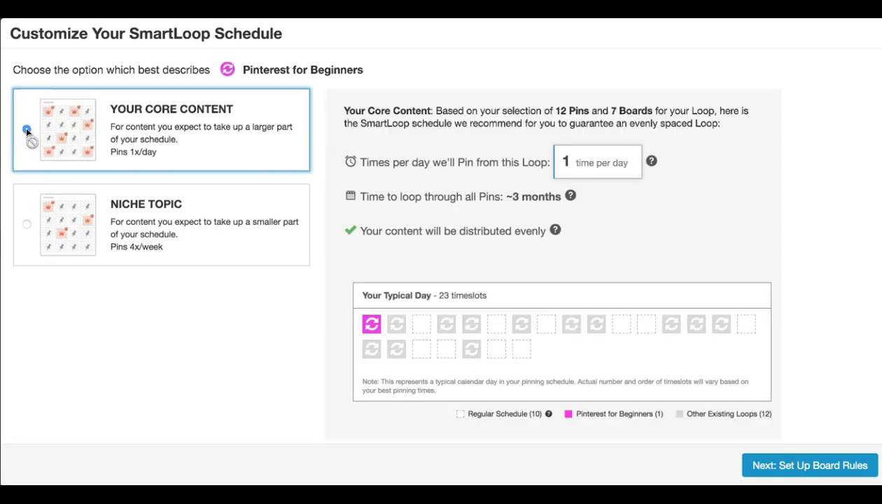
{"action": "left_click", "coordinate": [27, 224]}
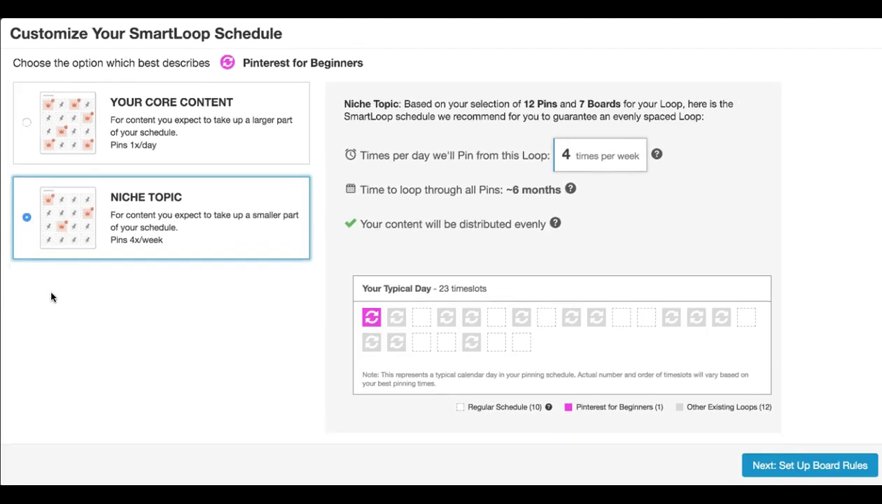
{"action": "scroll", "coordinate": [51, 297], "scroll_direction": "down", "scroll_amount": 1}
{"action": "scroll", "coordinate": [51, 297], "scroll_direction": "down", "scroll_amount": 1}
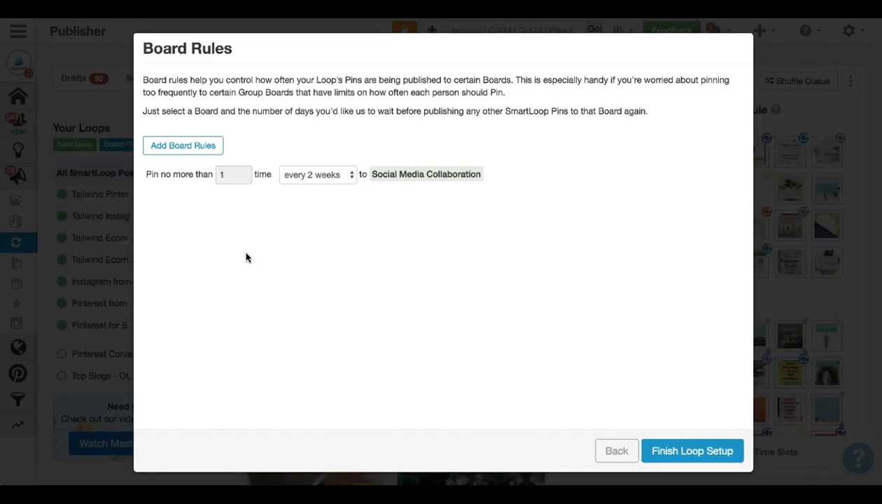
Add a board rule limiting Facebook Advertising Tips to 1 time every 3 weeks.
{"action": "left_click", "coordinate": [179, 147]}
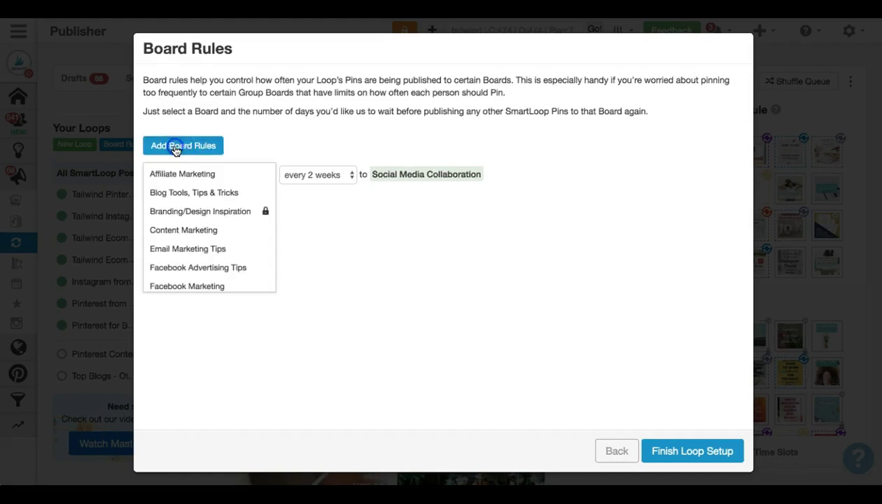
{"action": "left_click", "coordinate": [189, 268]}
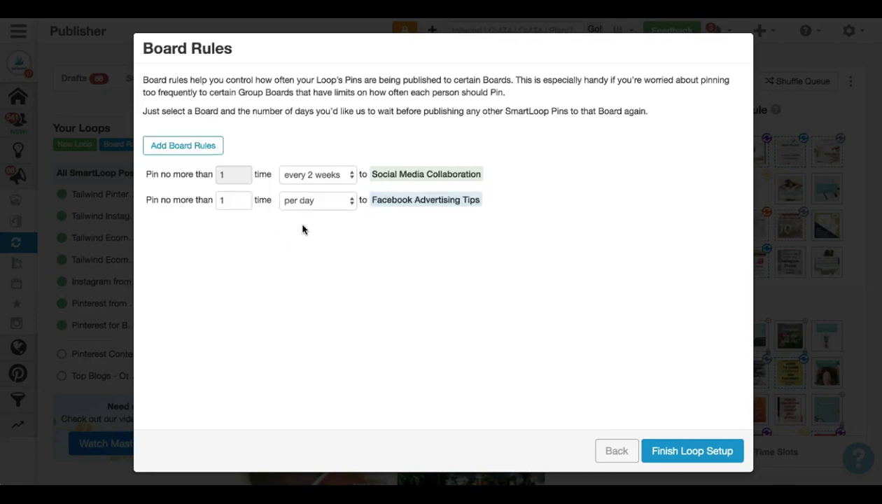
{"action": "left_click", "coordinate": [345, 200]}
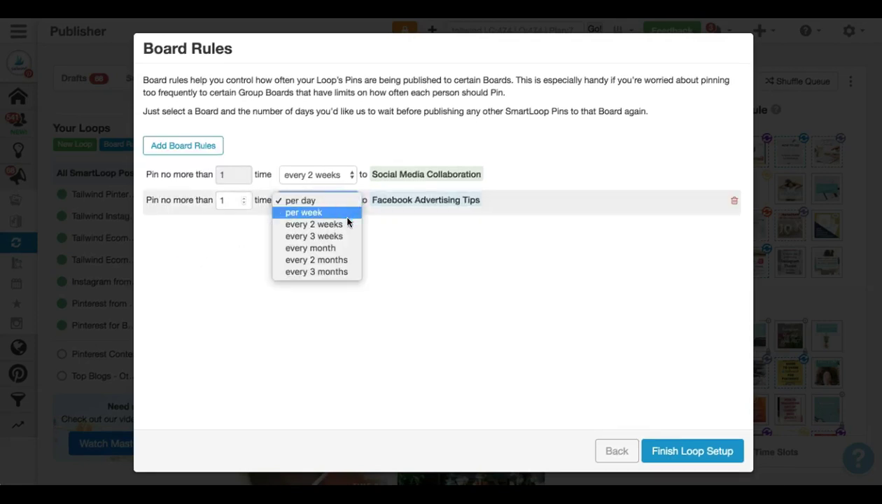
{"action": "left_click", "coordinate": [349, 238]}
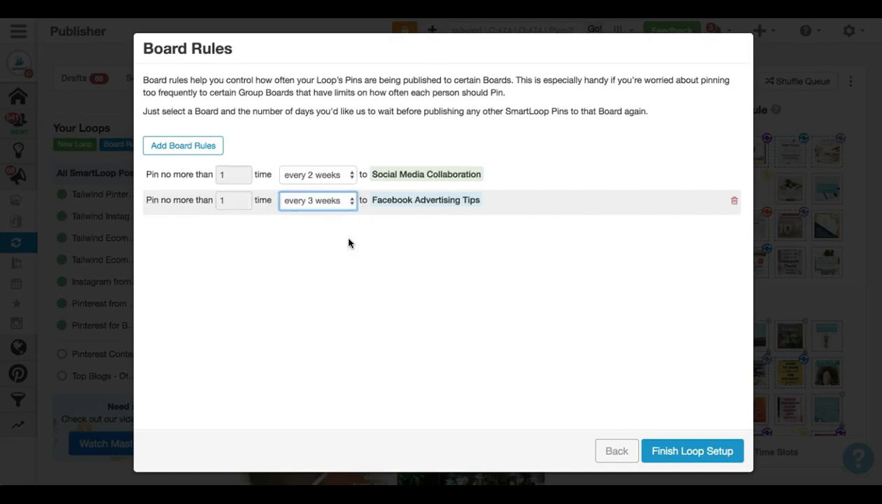
Add a board rule limiting the Great Promoted Pins group board to 1 time every month.
{"action": "left_click", "coordinate": [211, 149]}
{"action": "scroll", "coordinate": [227, 258], "scroll_direction": "down", "scroll_amount": 3}
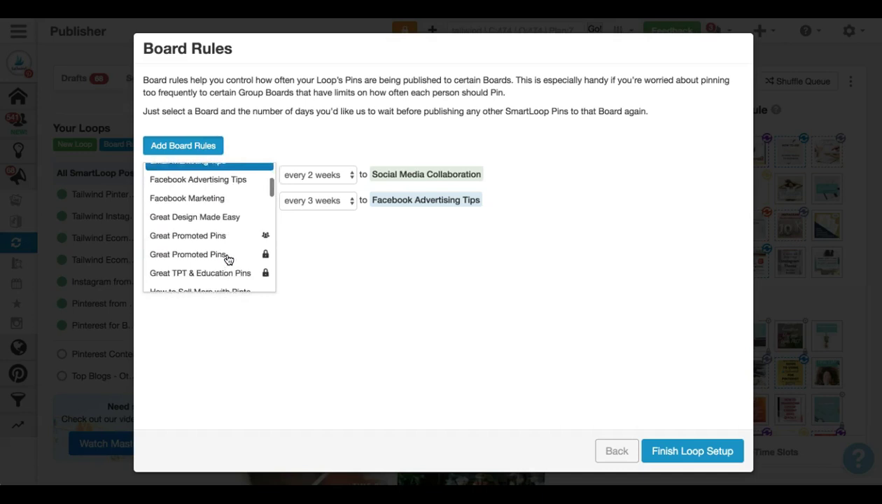
{"action": "left_click", "coordinate": [227, 232]}
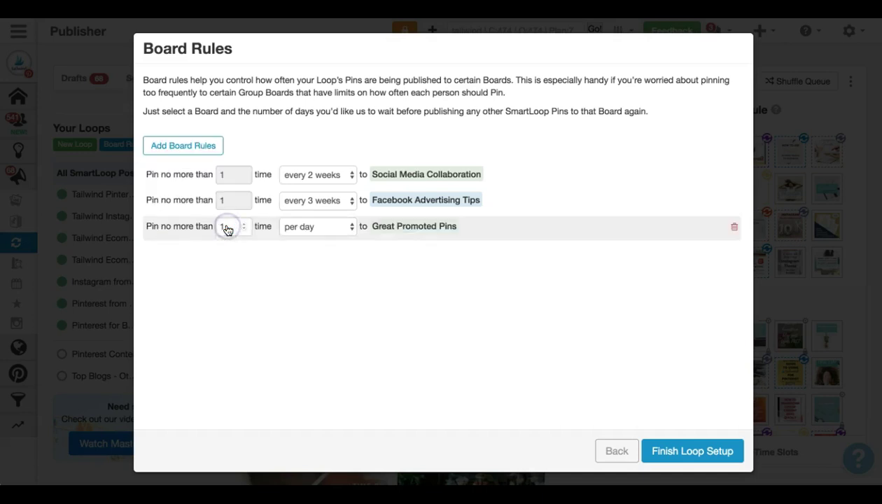
{"action": "left_click", "coordinate": [346, 229]}
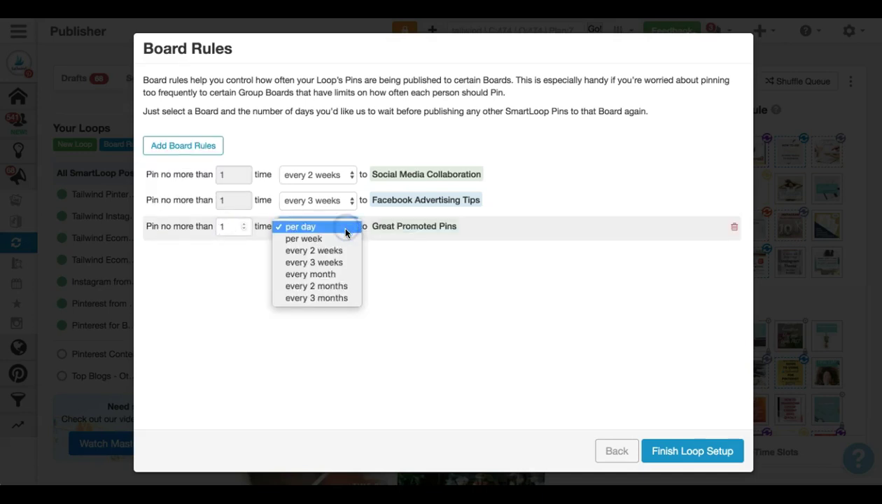
{"action": "left_click", "coordinate": [350, 274]}
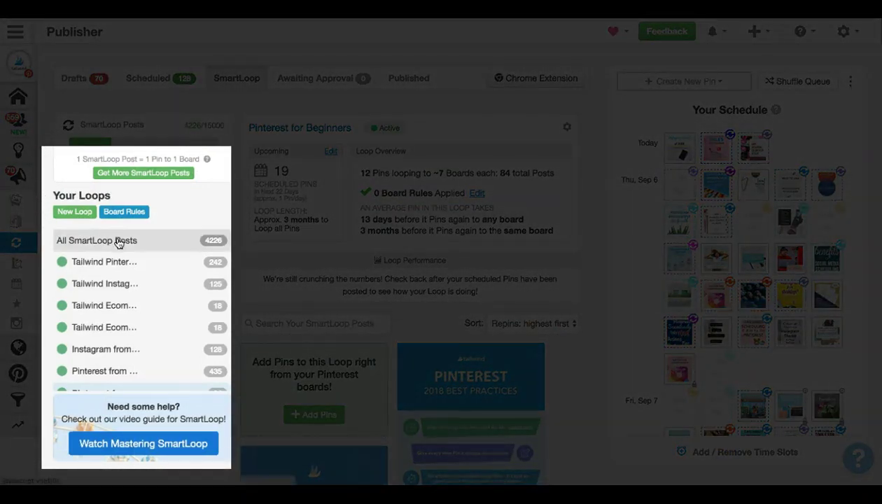
{"action": "mouse_move", "coordinate": [162, 256]}
{"action": "scroll", "coordinate": [159, 259], "scroll_direction": "down", "scroll_amount": 1}
{"action": "scroll", "coordinate": [159, 259], "scroll_direction": "down", "scroll_amount": 2}
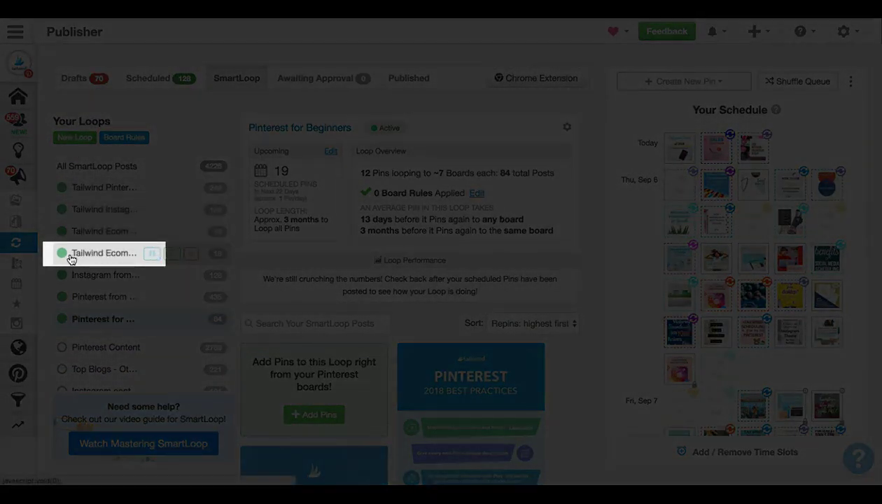
{"action": "mouse_move", "coordinate": [63, 259]}
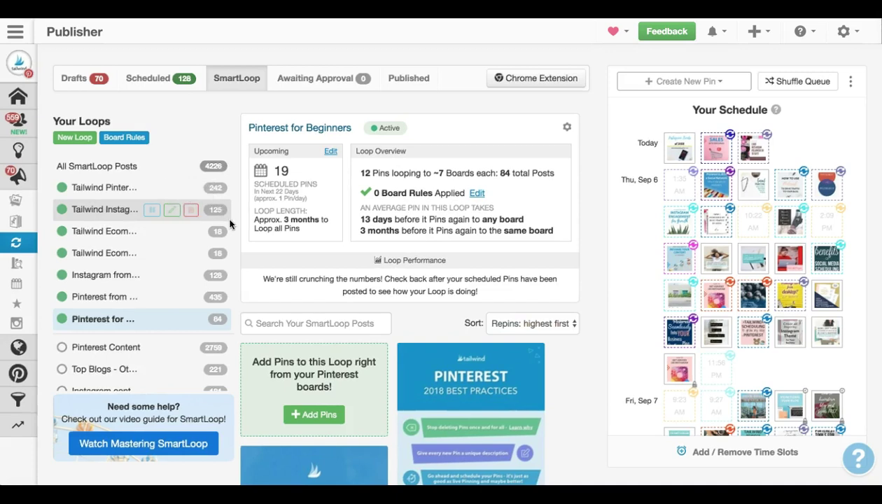
Look through the list of loops and view the overviews of the Pinterest from Others and Instagram from Others loops.
{"action": "scroll", "coordinate": [229, 224], "scroll_direction": "down", "scroll_amount": 1}
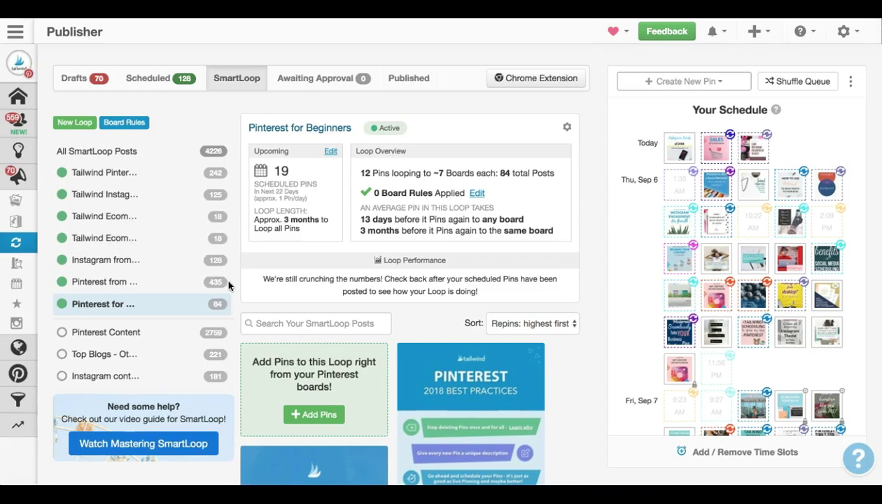
{"action": "mouse_move", "coordinate": [213, 327]}
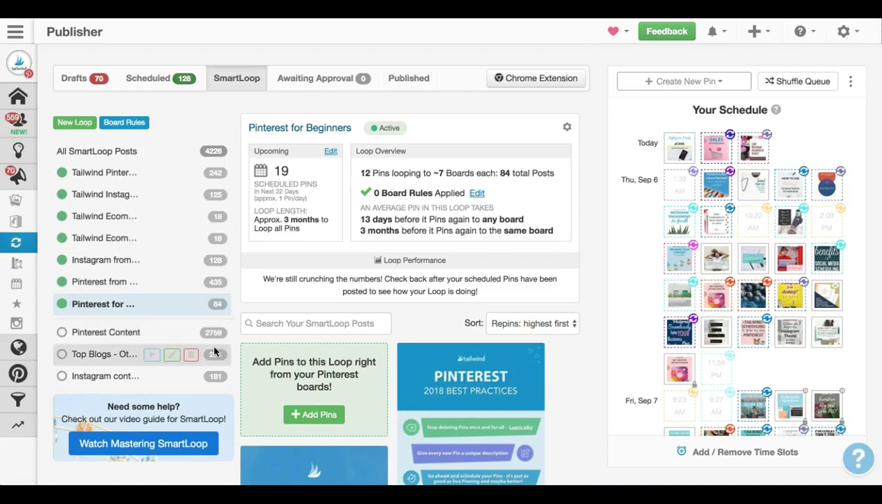
{"action": "mouse_move", "coordinate": [207, 376]}
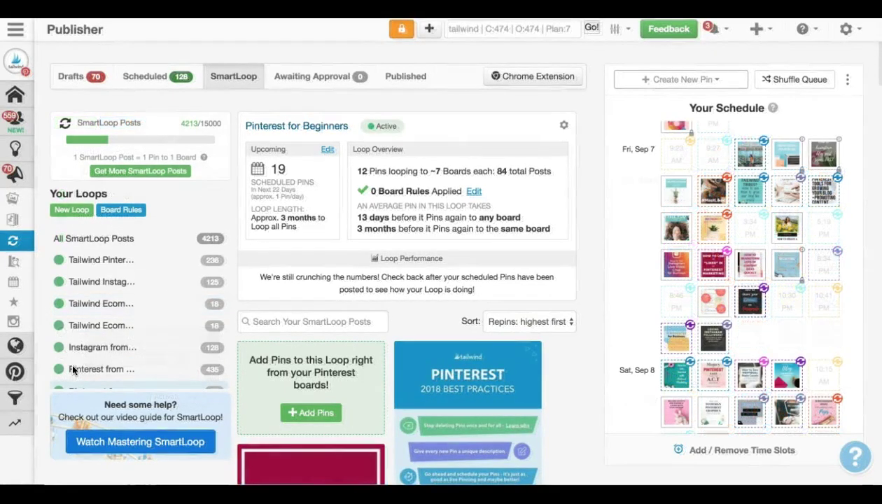
{"action": "left_click", "coordinate": [77, 373]}
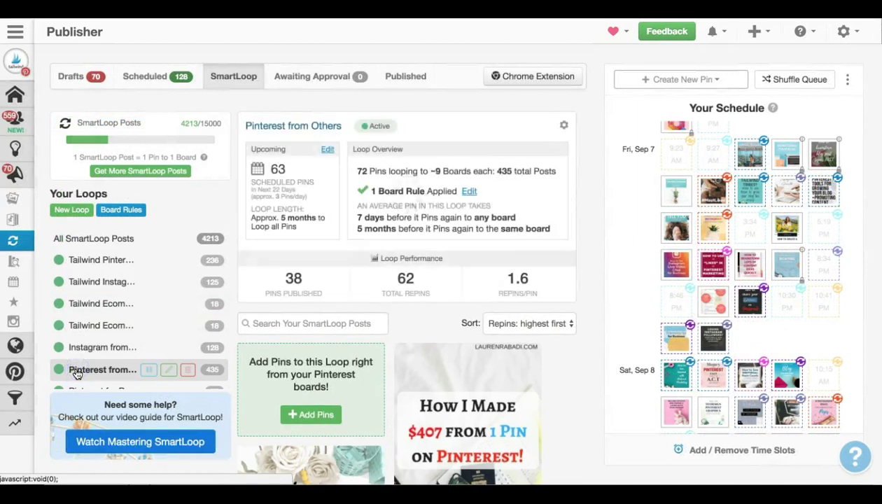
{"action": "left_click", "coordinate": [85, 355]}
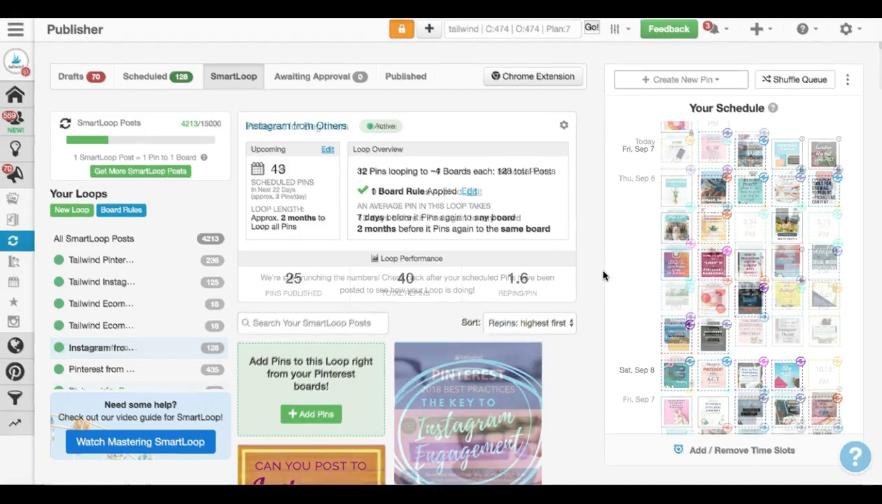
Append the hashtag #pin to the description of the Pinterest 2018 Best Practices Pin in the Pinterest for Beginners loop.
{"action": "scroll", "coordinate": [603, 276], "scroll_direction": "down", "scroll_amount": 5}
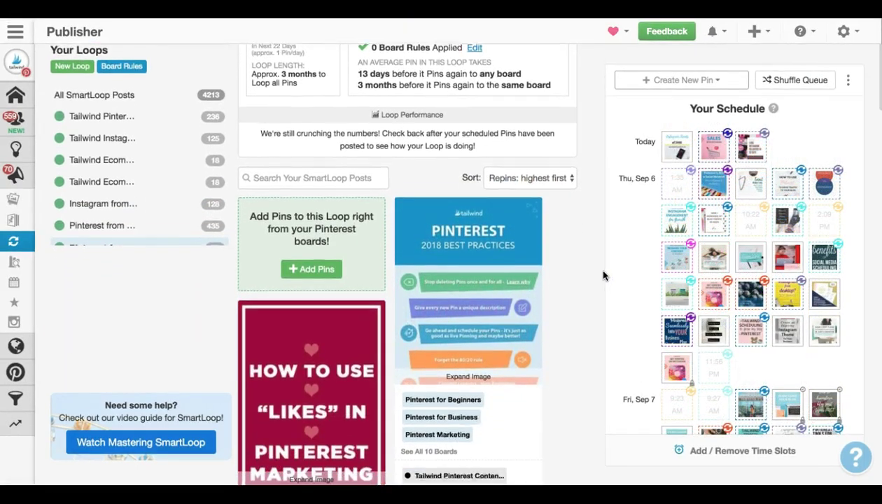
{"action": "scroll", "coordinate": [604, 276], "scroll_direction": "down", "scroll_amount": 3}
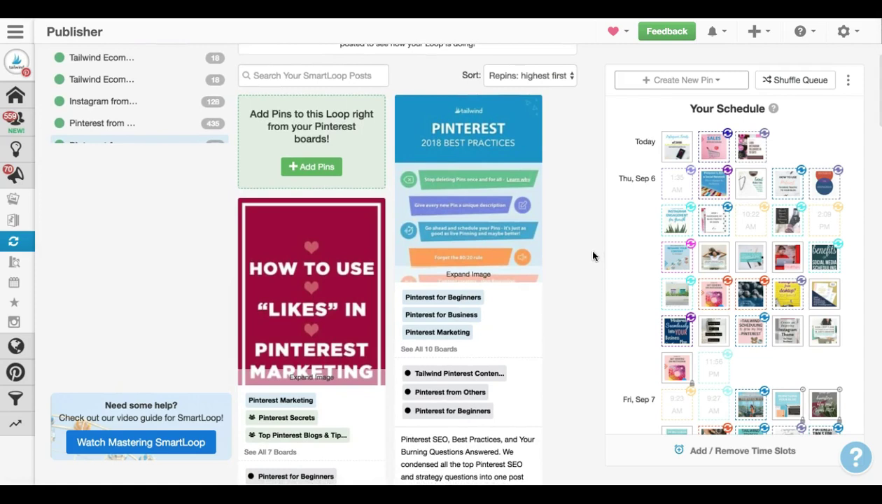
{"action": "scroll", "coordinate": [593, 256], "scroll_direction": "down", "scroll_amount": 2}
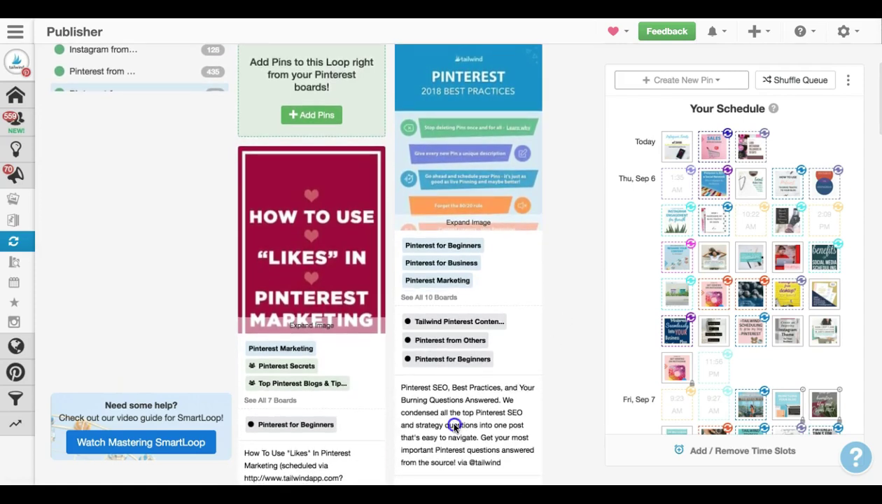
{"action": "left_click", "coordinate": [514, 463]}
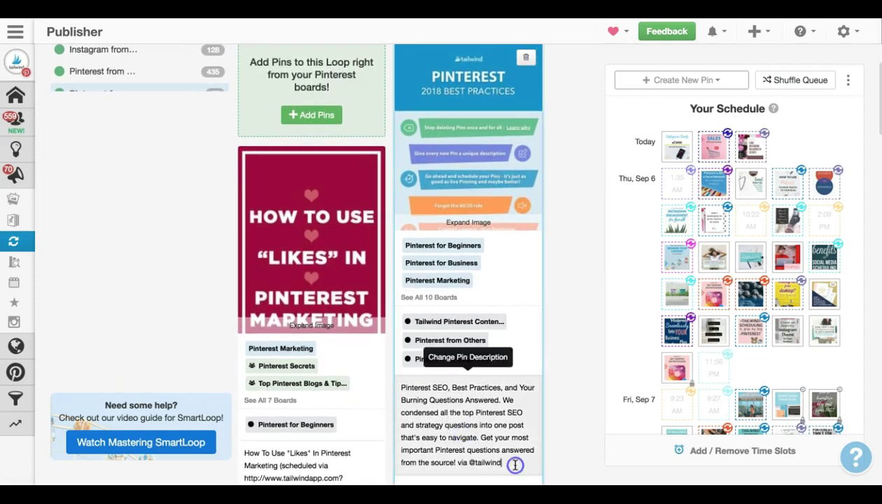
{"action": "type", "text": "#pin"}
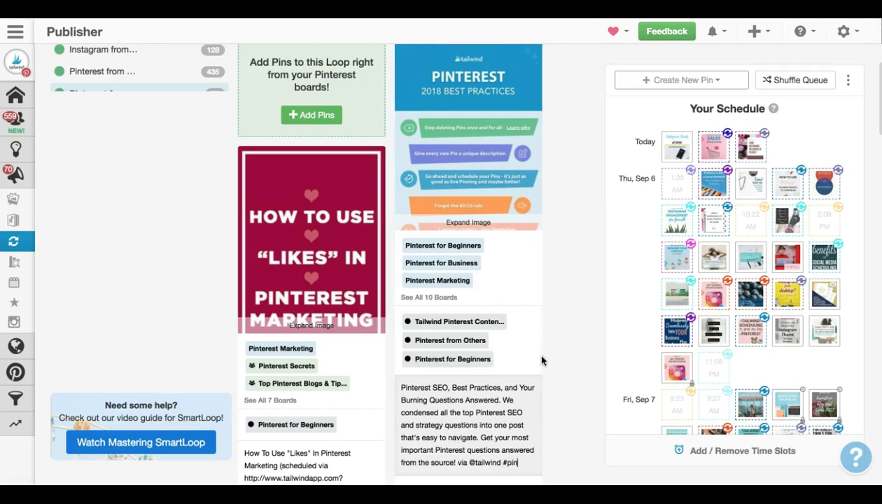
Show all boards of the Pinterest 2018 Best Practices Pin, open them for editing and confirm the existing board selection.
{"action": "left_click", "coordinate": [495, 298]}
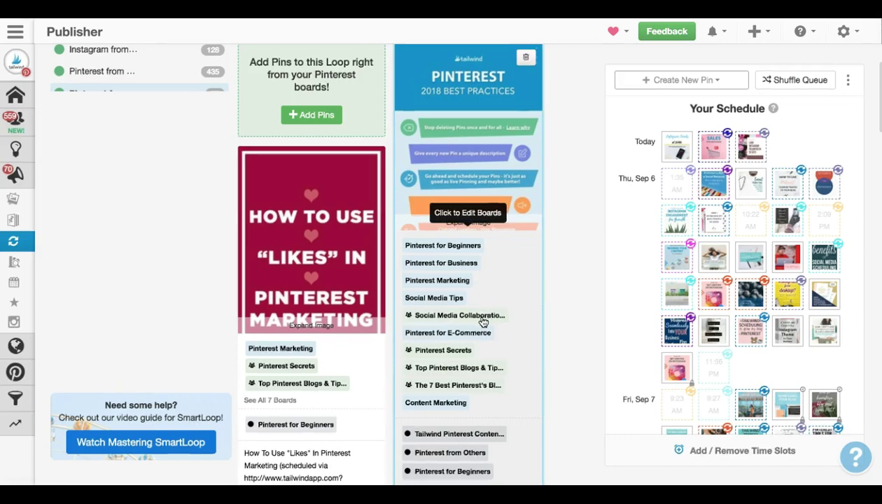
{"action": "left_click", "coordinate": [483, 316]}
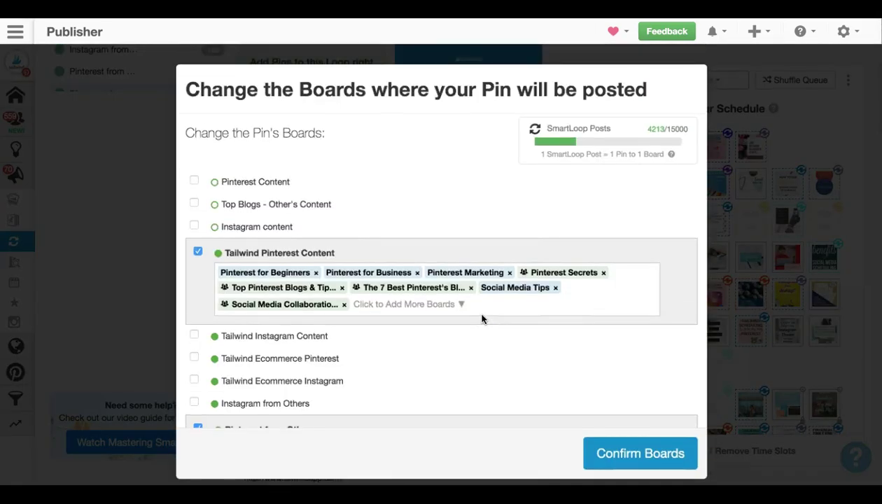
{"action": "left_click", "coordinate": [609, 455]}
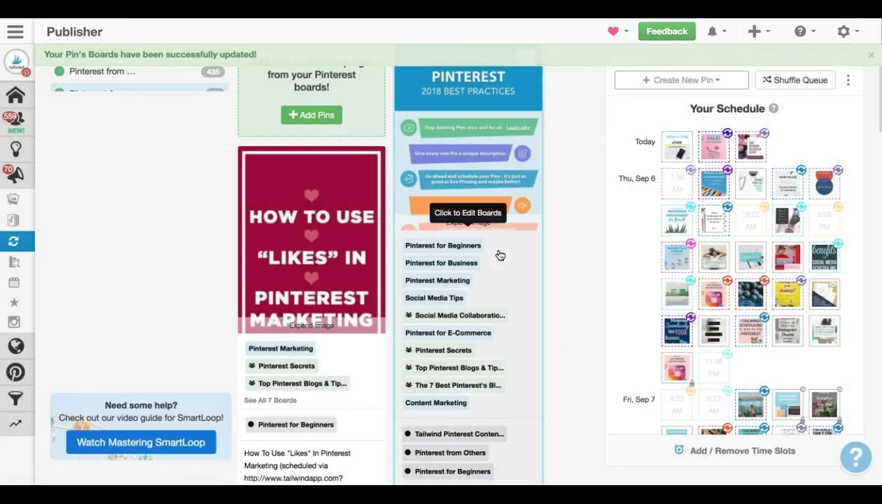
{"action": "scroll", "coordinate": [500, 255], "scroll_direction": "up", "scroll_amount": 3}
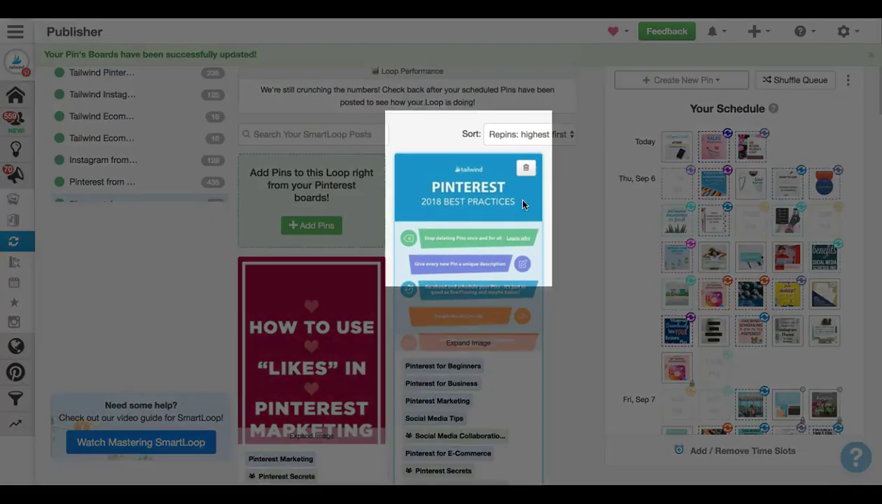
{"action": "left_click", "coordinate": [526, 168]}
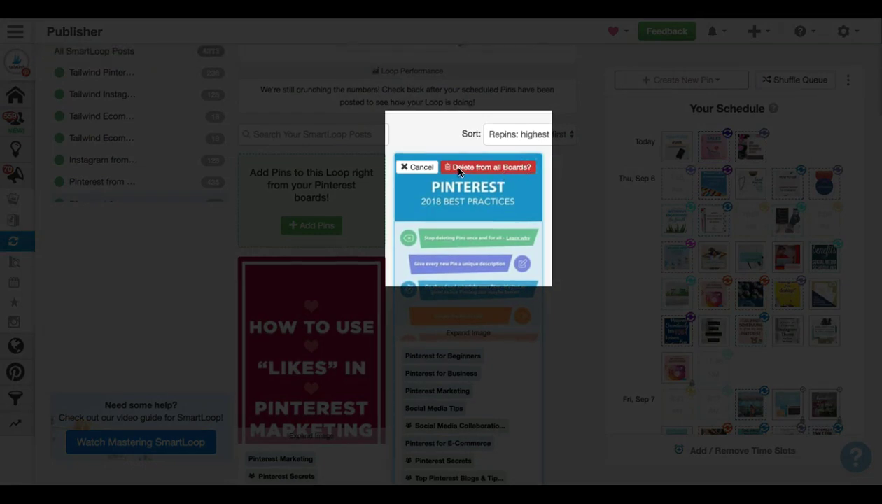
{"action": "left_click", "coordinate": [420, 166]}
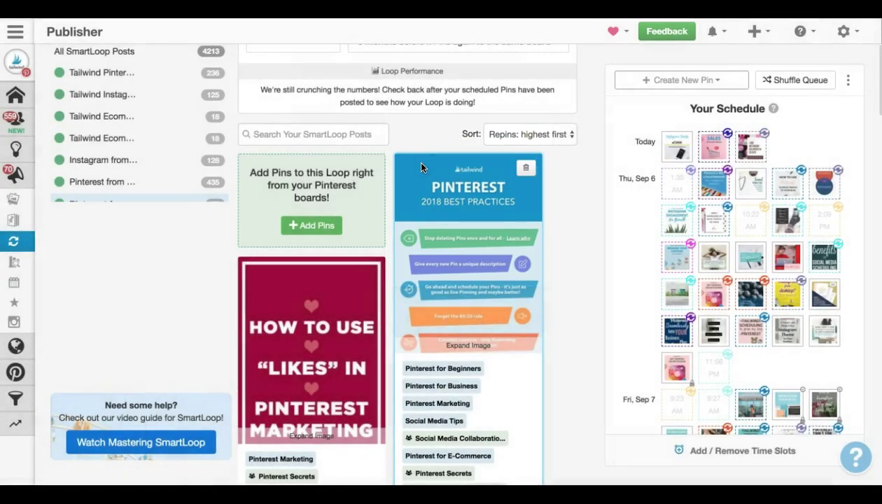
{"action": "left_click", "coordinate": [496, 142]}
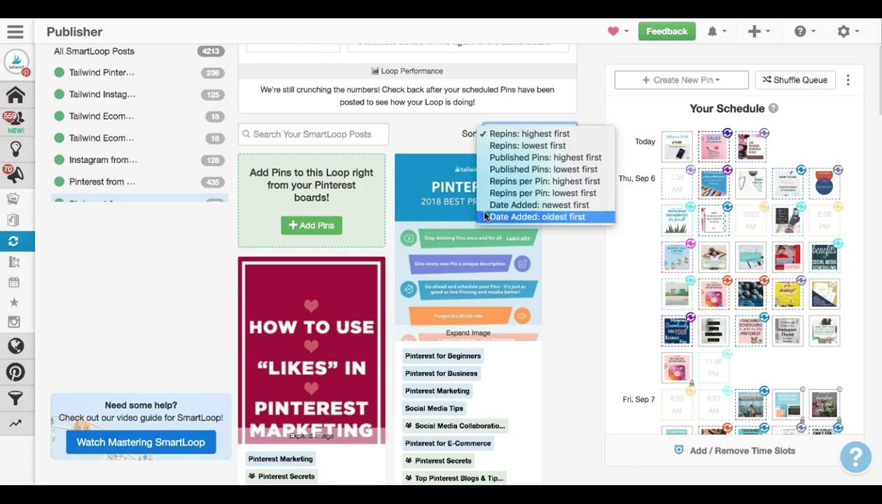
{"action": "left_click", "coordinate": [489, 160]}
Review the Pins' performance figures and preview the upcoming schedule of the Pinterest 2018 Best Practices Pin.
{"action": "scroll", "coordinate": [585, 210], "scroll_direction": "down", "scroll_amount": 2}
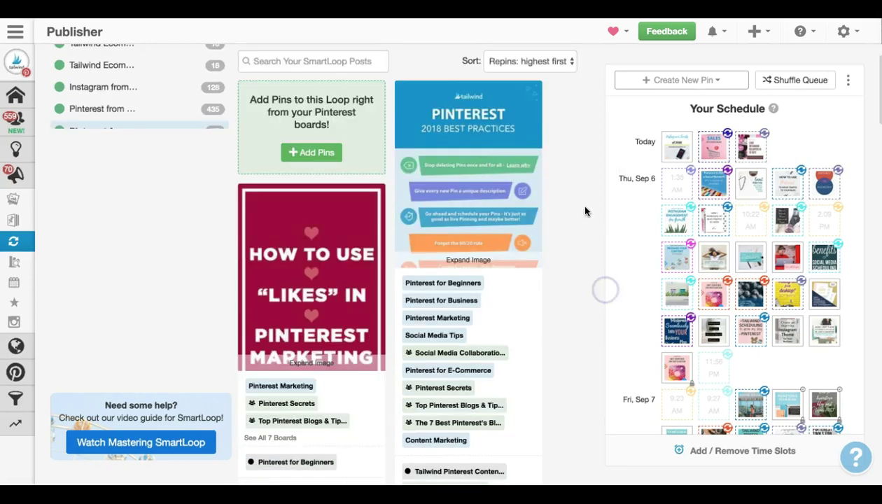
{"action": "scroll", "coordinate": [586, 210], "scroll_direction": "down", "scroll_amount": 1}
{"action": "scroll", "coordinate": [586, 211], "scroll_direction": "down", "scroll_amount": 5}
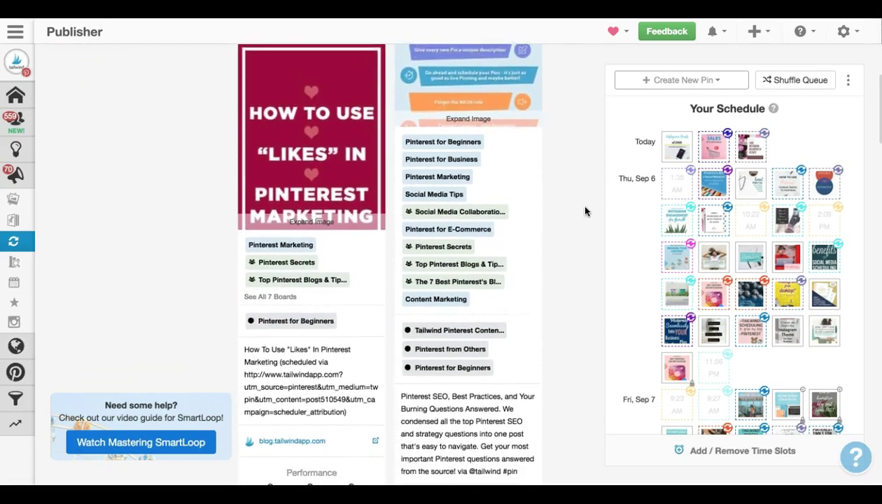
{"action": "scroll", "coordinate": [586, 211], "scroll_direction": "down", "scroll_amount": 3}
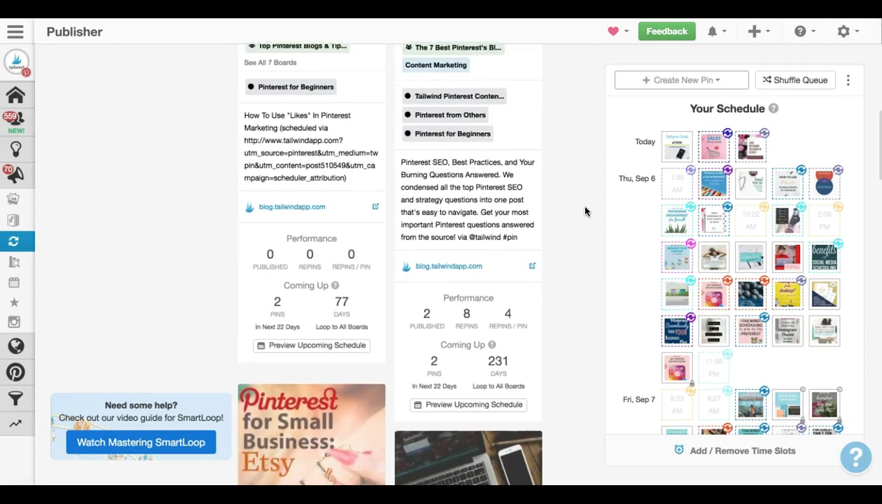
{"action": "scroll", "coordinate": [586, 212], "scroll_direction": "down", "scroll_amount": 2}
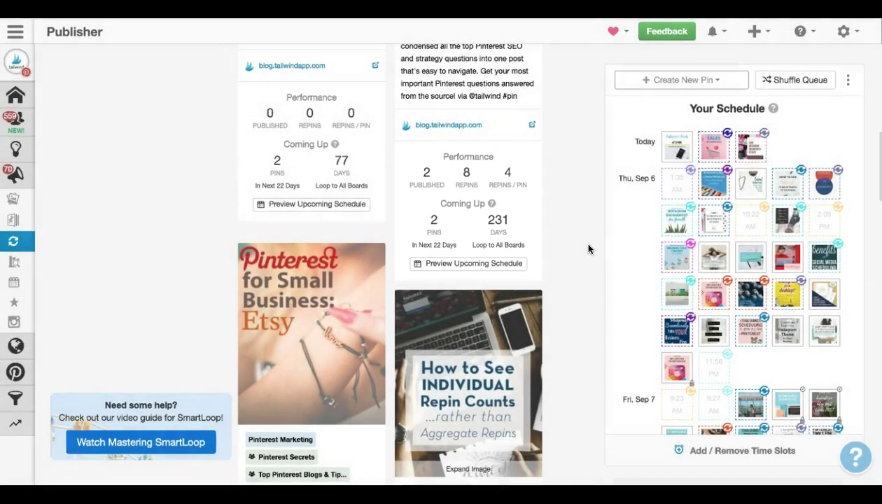
{"action": "left_click", "coordinate": [510, 264]}
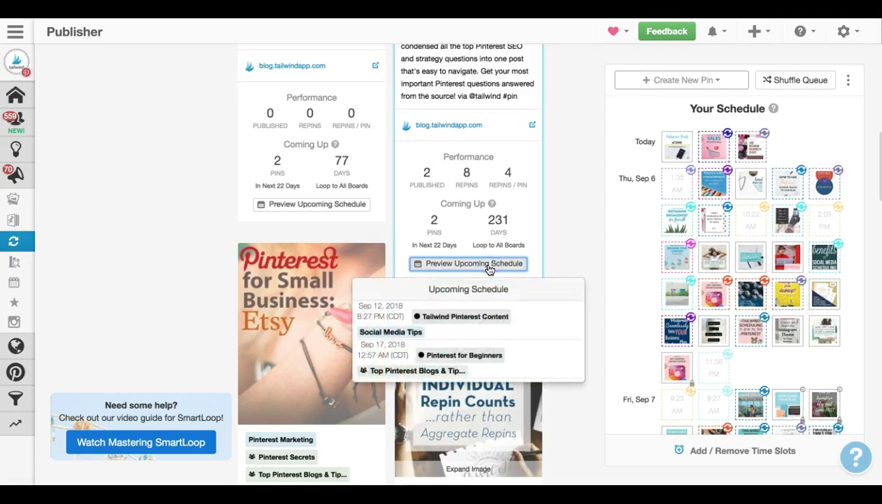
{"action": "scroll", "coordinate": [515, 329], "scroll_direction": "down", "scroll_amount": 1}
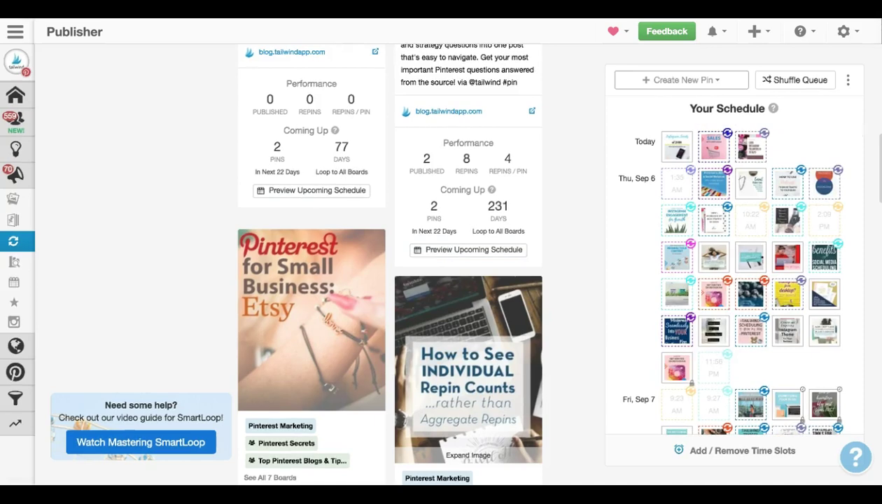
Examine the color-coded loop Pins in the publishing schedule and view the details of the Pins queued for Friday, Sep 7.
{"action": "scroll", "coordinate": [749, 273], "scroll_direction": "down", "scroll_amount": 2}
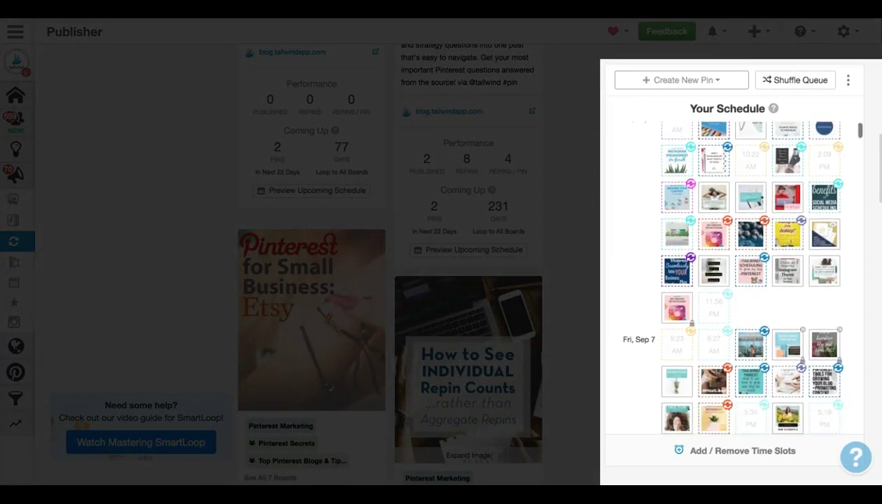
{"action": "scroll", "coordinate": [750, 273], "scroll_direction": "down", "scroll_amount": 3}
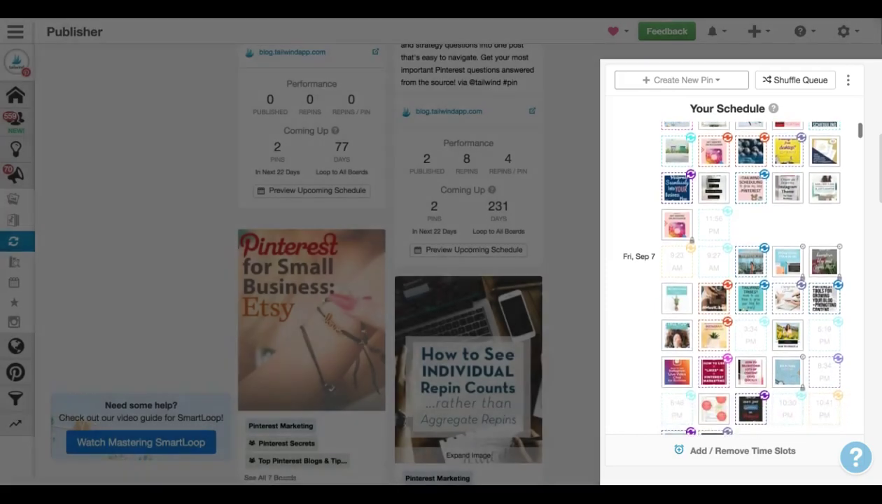
{"action": "scroll", "coordinate": [749, 273], "scroll_direction": "down", "scroll_amount": 2}
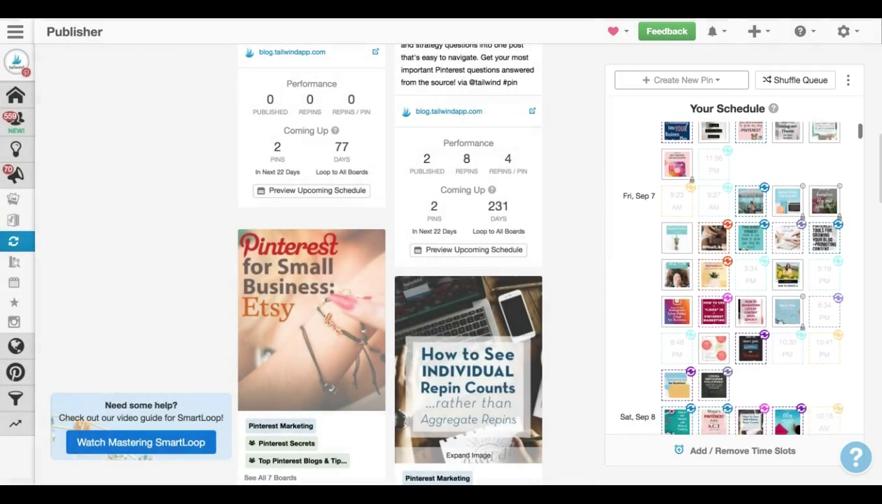
{"action": "scroll", "coordinate": [750, 273], "scroll_direction": "down", "scroll_amount": 2}
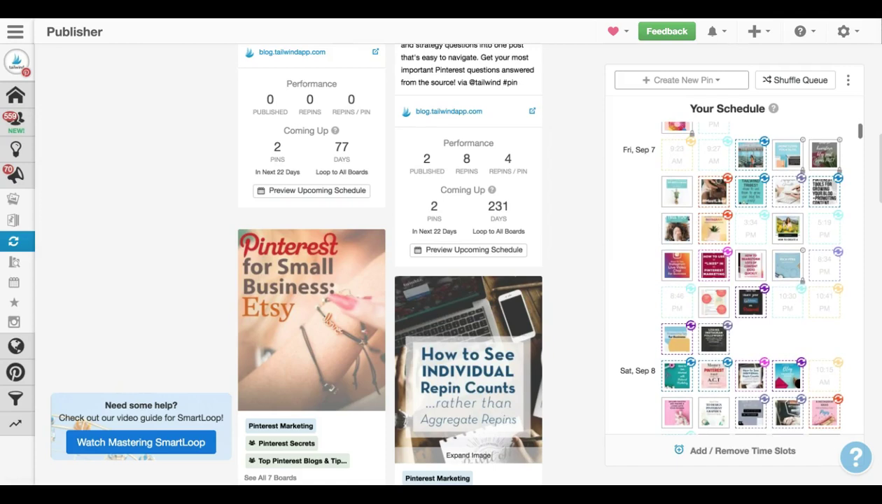
{"action": "left_click", "coordinate": [707, 196]}
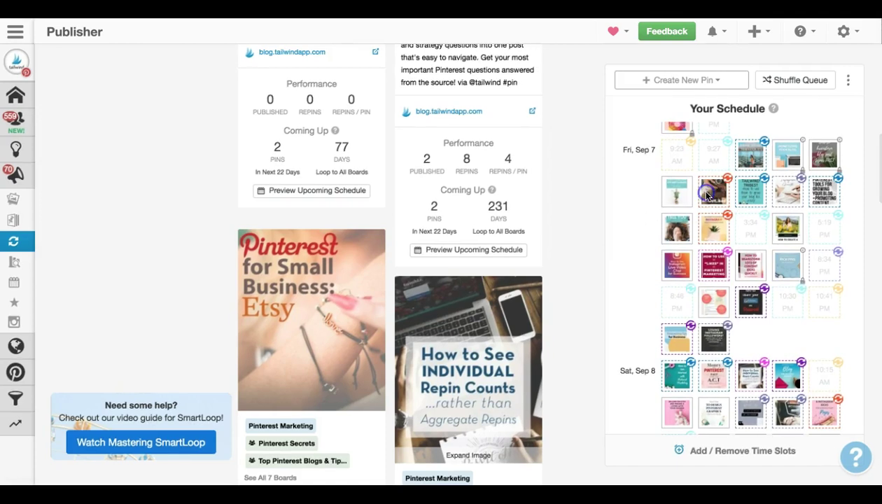
{"action": "mouse_move", "coordinate": [710, 197]}
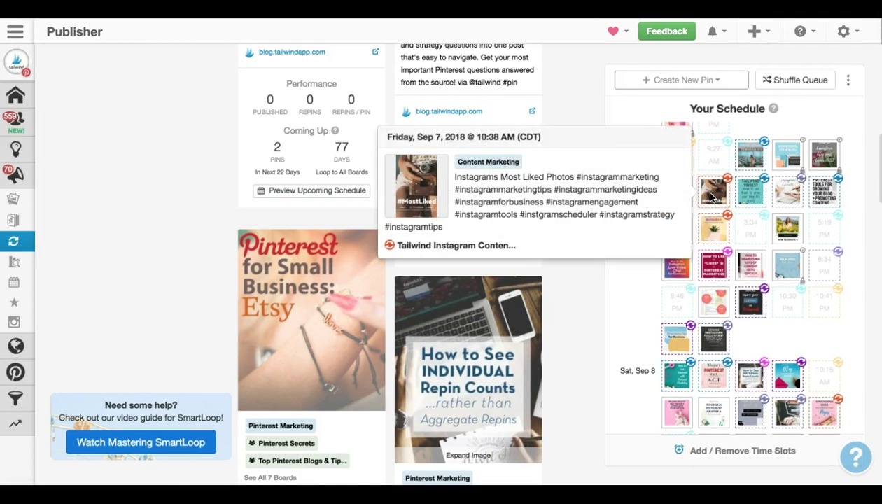
{"action": "mouse_move", "coordinate": [745, 195]}
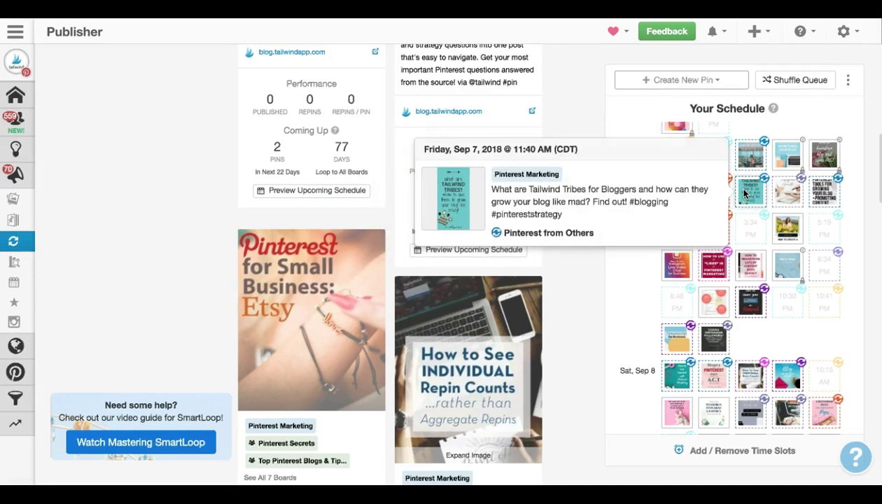
{"action": "mouse_move", "coordinate": [777, 192]}
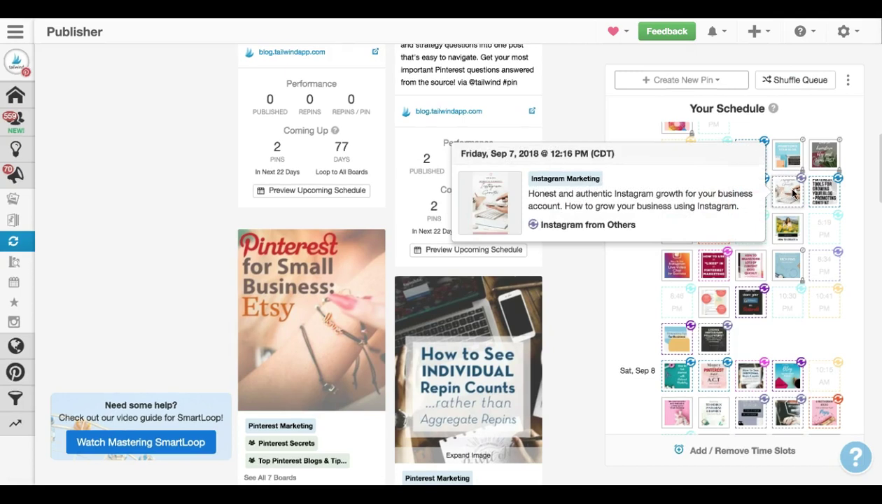
{"action": "mouse_move", "coordinate": [815, 194]}
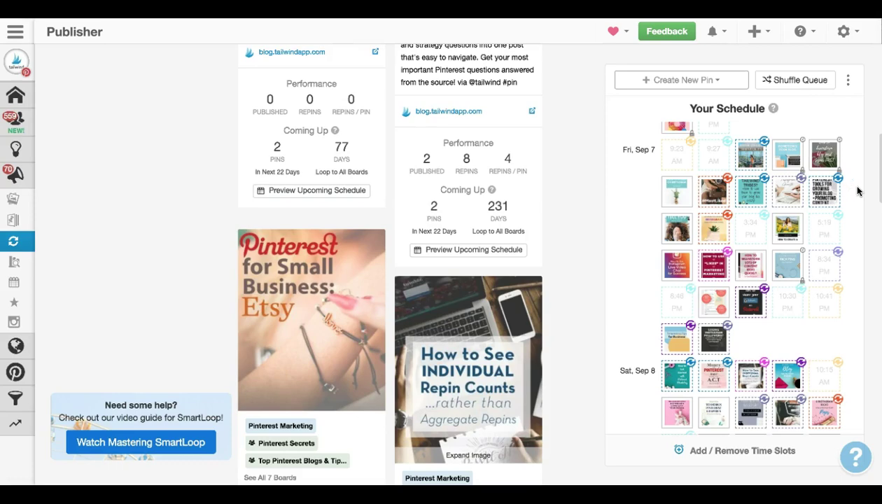
{"action": "scroll", "coordinate": [406, 280], "scroll_direction": "up", "scroll_amount": 10}
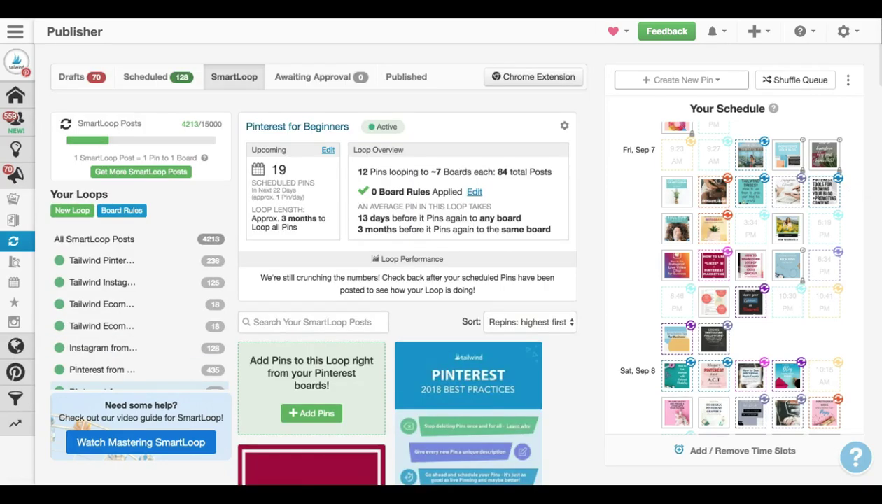